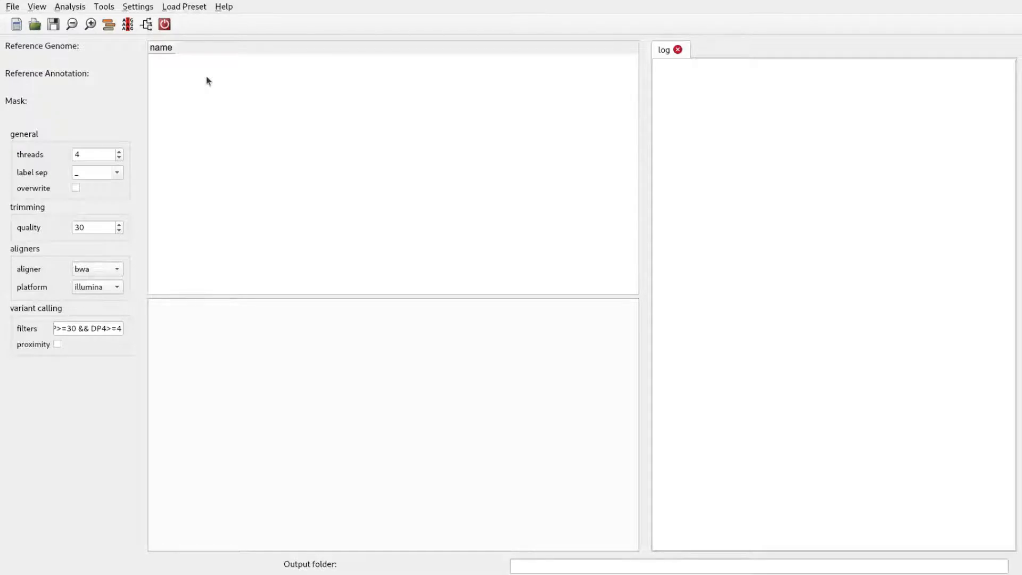
Step: Set the output folder to the test_results folder inside the snipgenie project directory
click(145, 8)
click(183, 6)
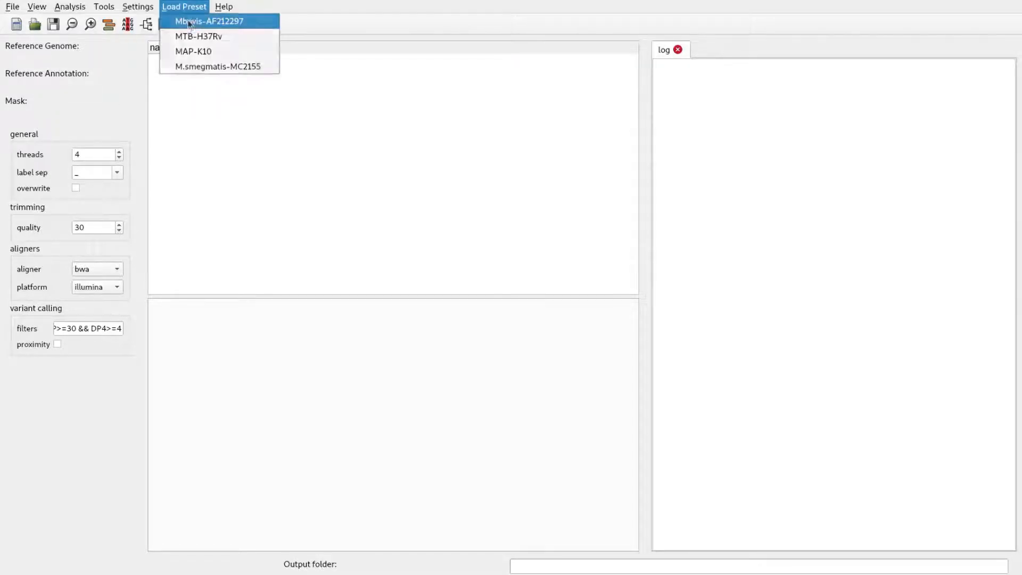
click(159, 20)
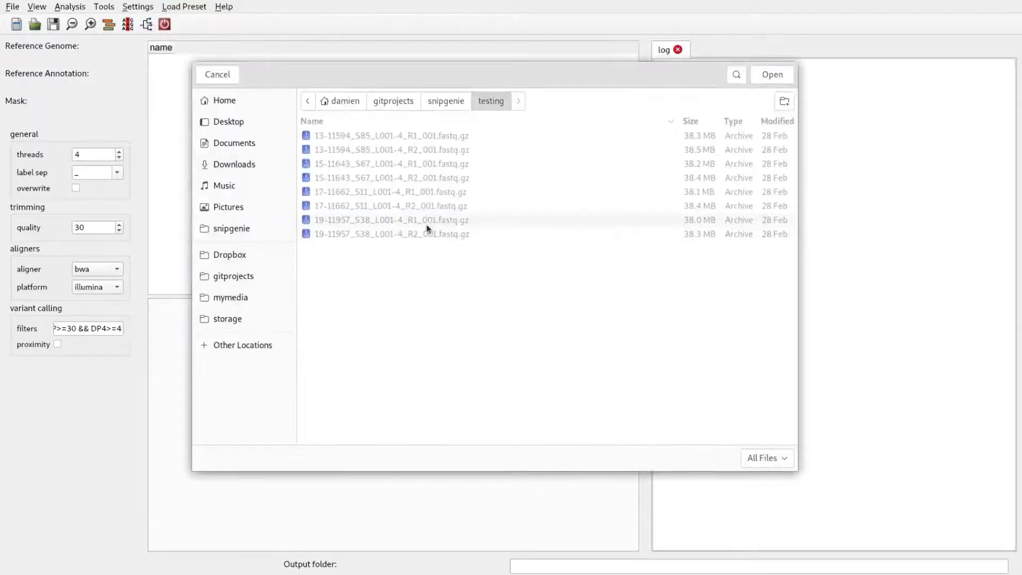
click(440, 101)
double_click(347, 301)
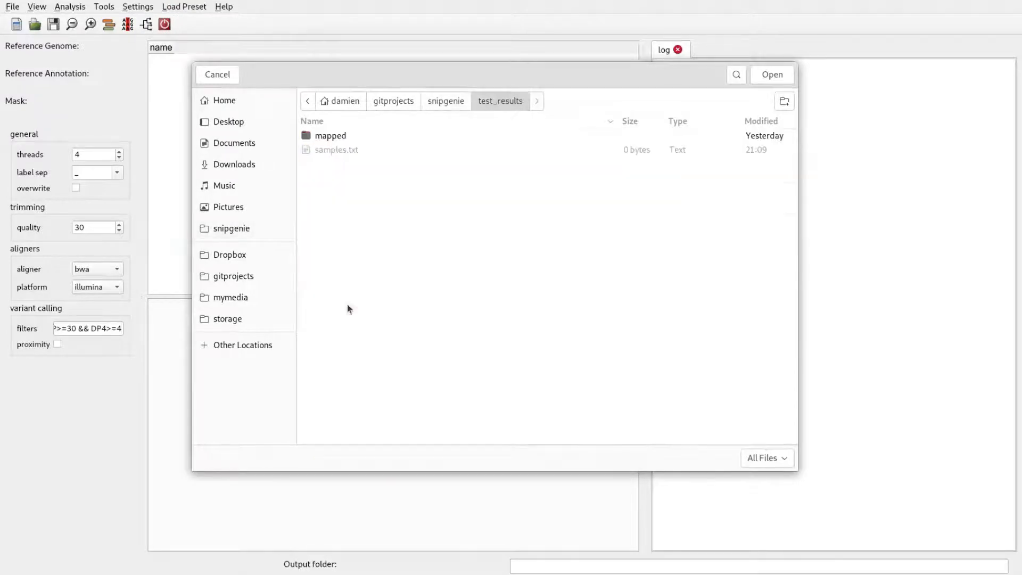
click(768, 75)
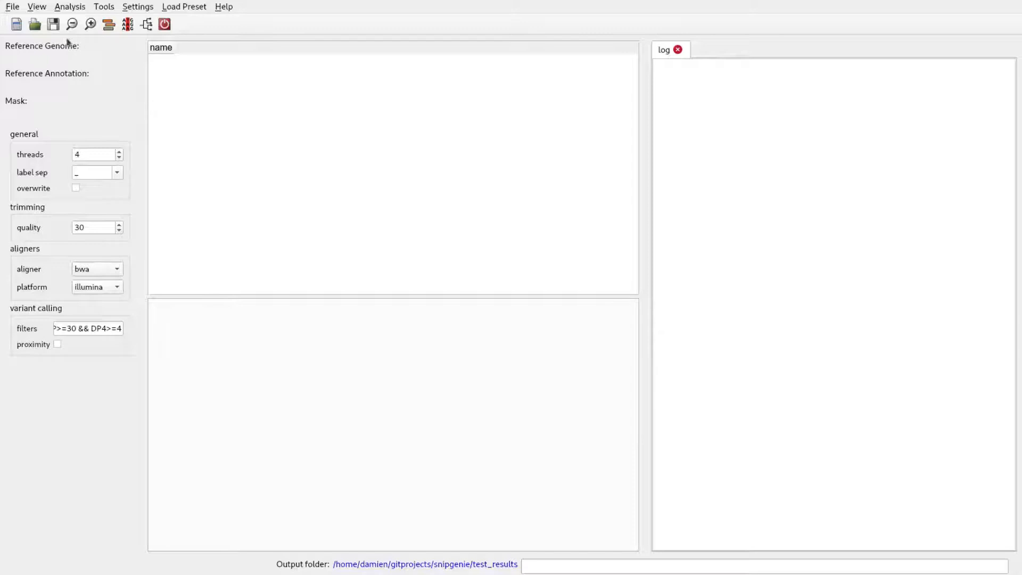
Step: Load all the fastq.gz files from the testing folder into the sample table and narrow the filename2 column
click(12, 7)
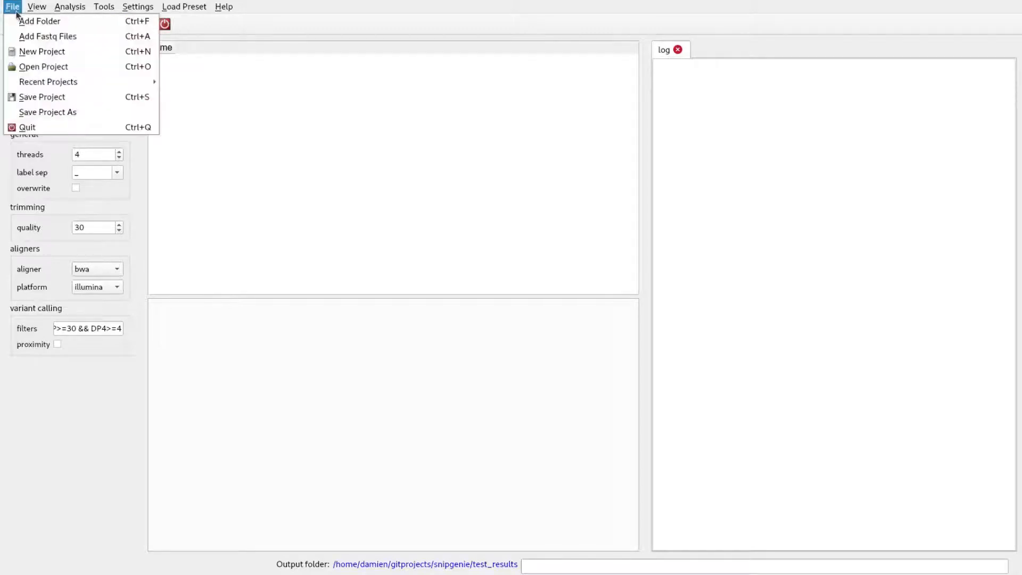
click(99, 41)
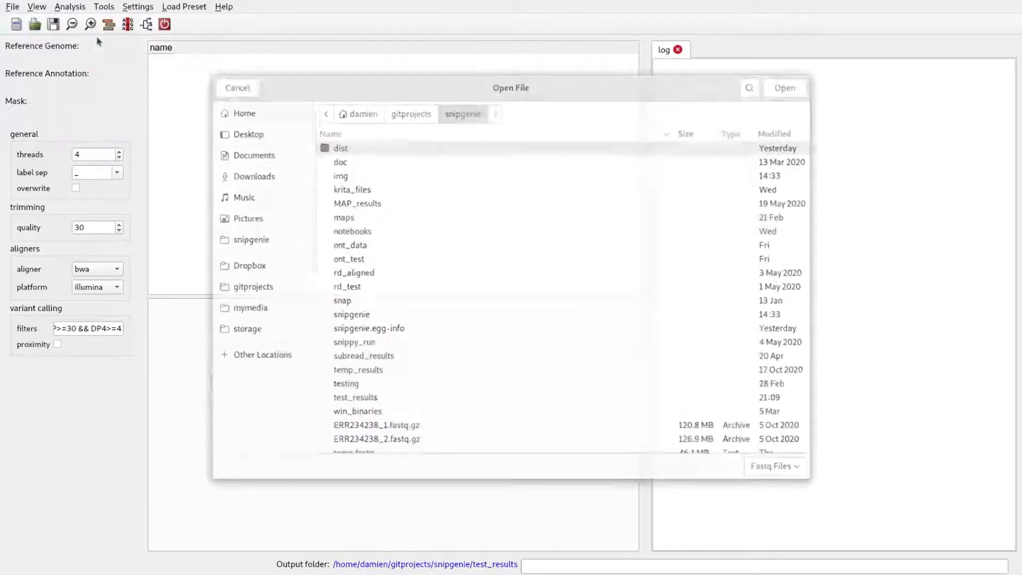
double_click(368, 383)
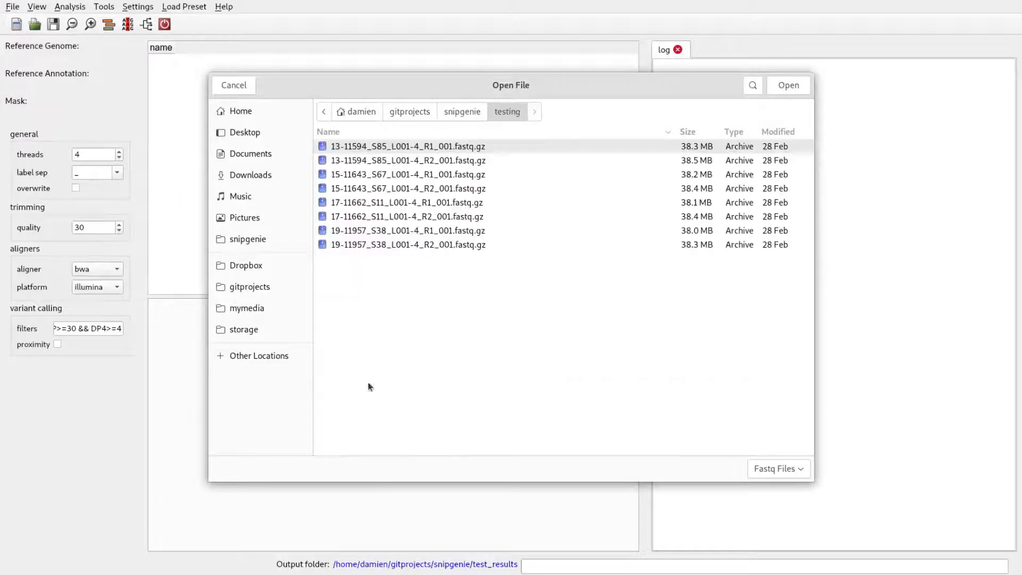
drag(470, 272, 403, 129)
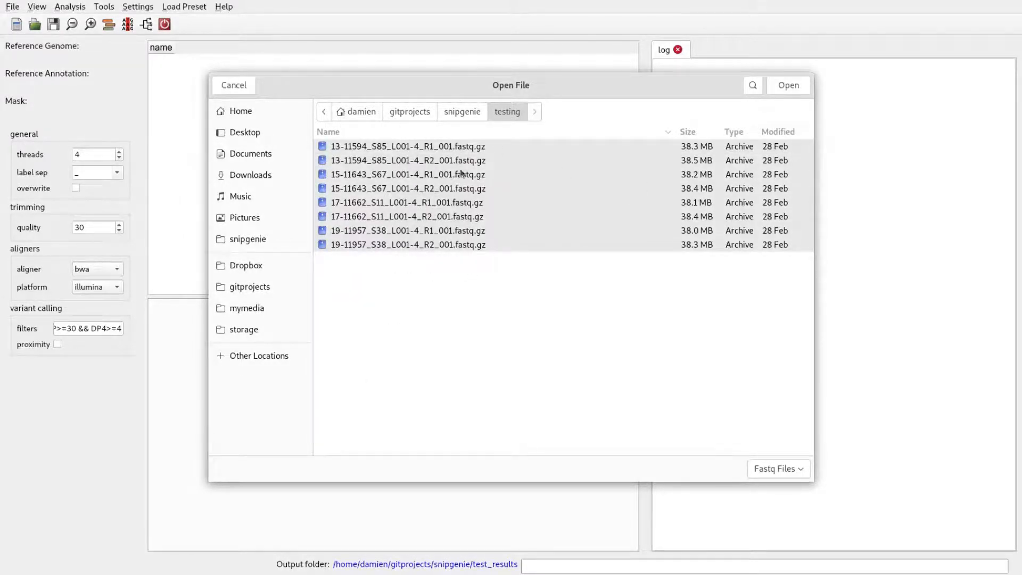
click(784, 85)
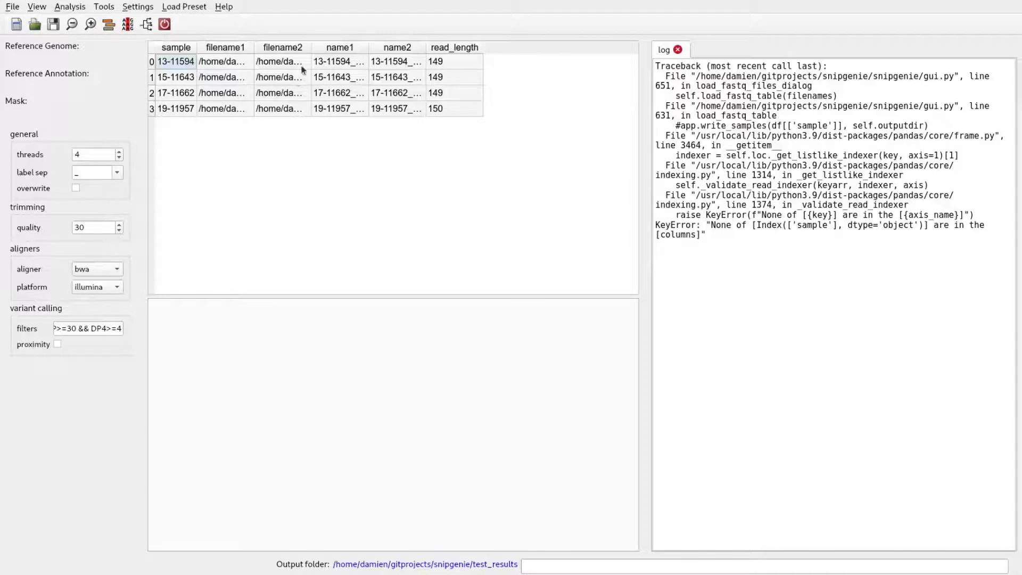
drag(312, 49, 301, 67)
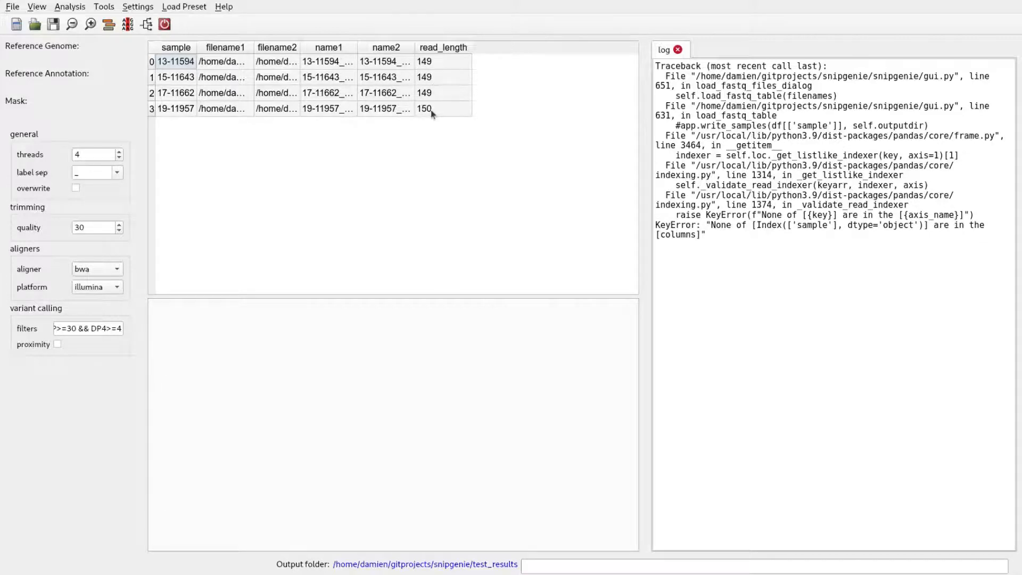
Step: View the quality summary plots for both read files of sample 13-11594, and close them
click(222, 61)
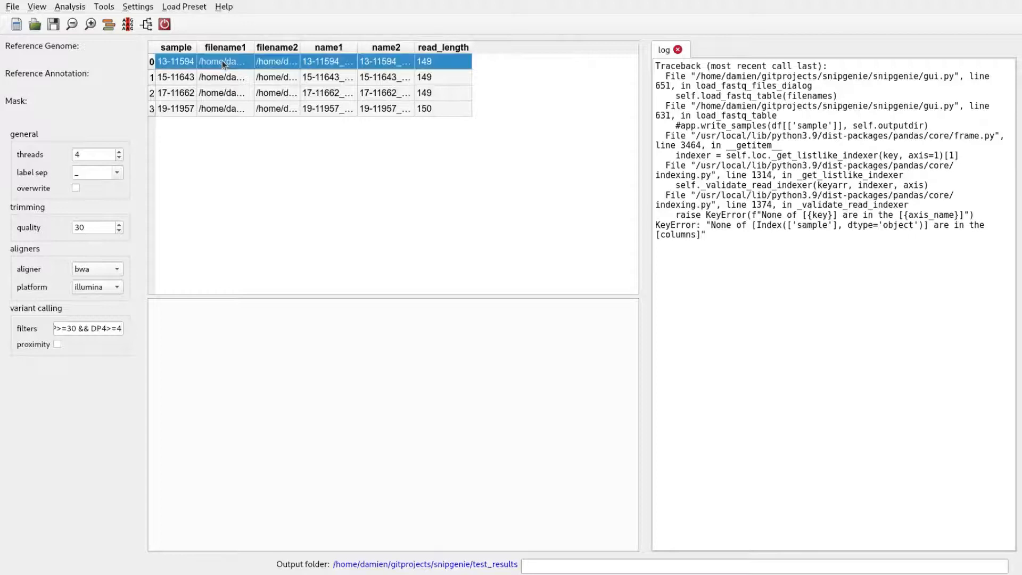
right_click(222, 61)
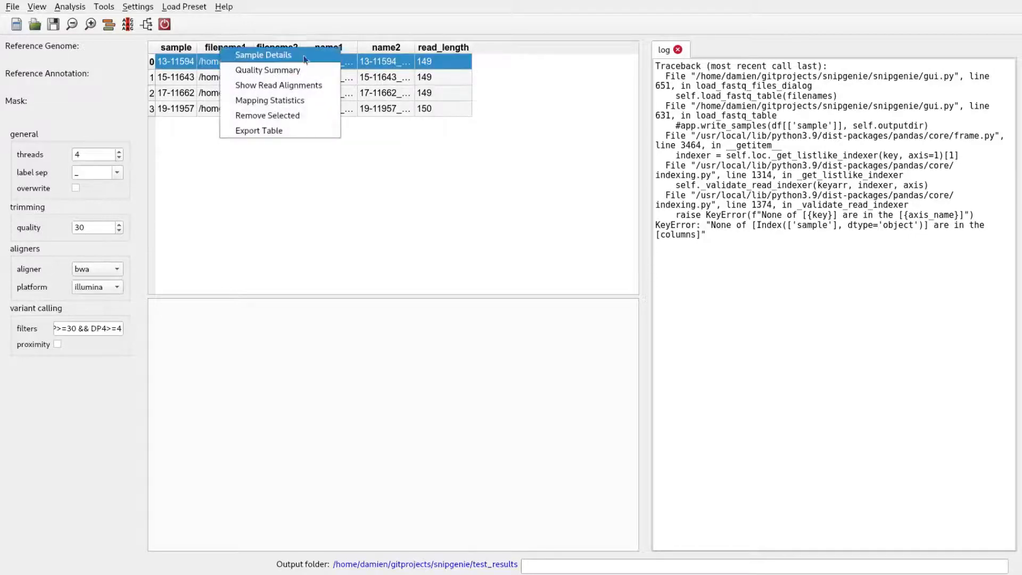
click(319, 70)
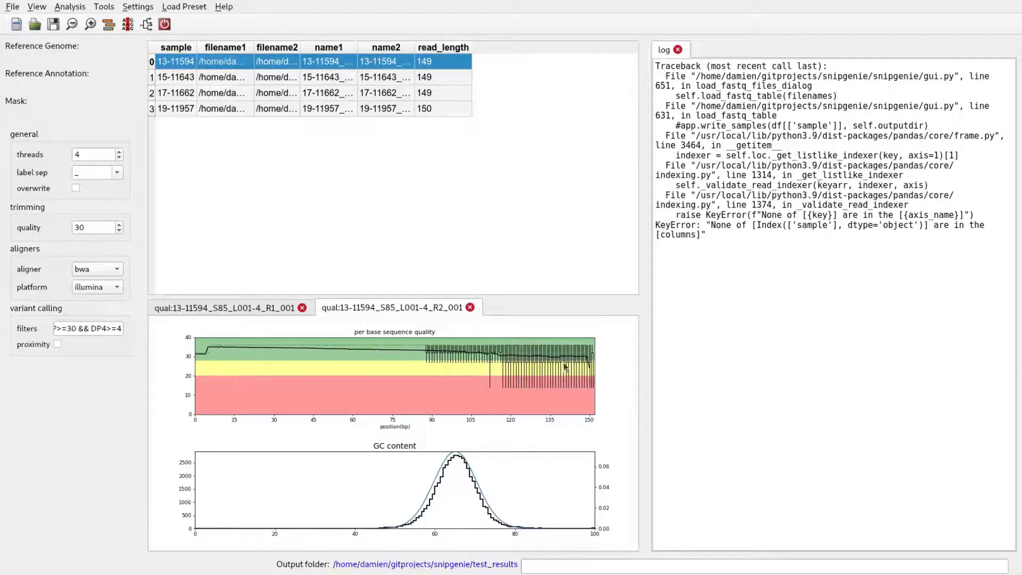
click(302, 308)
click(302, 308)
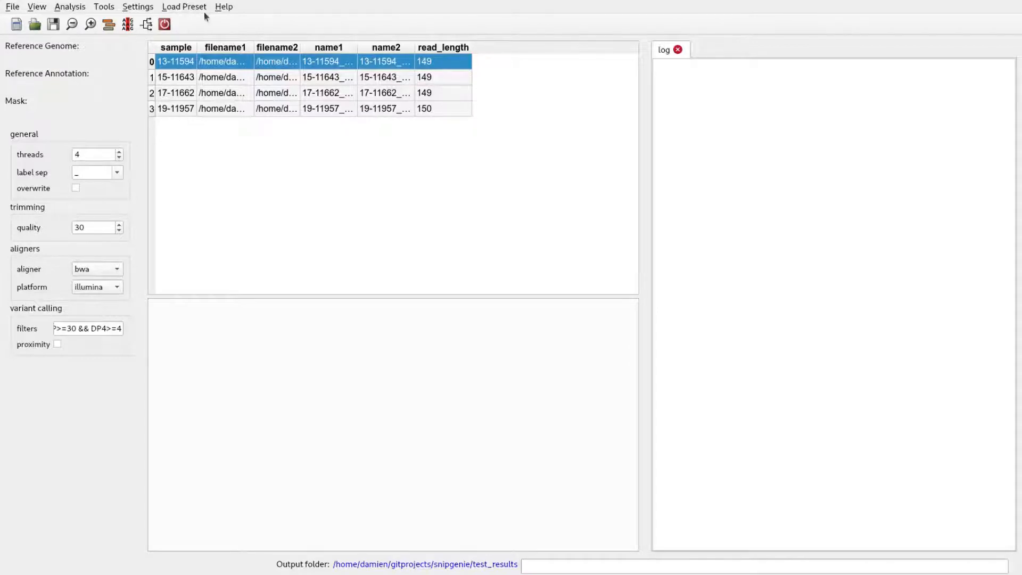
Step: Load the Mbovis-AF212297 preset as the reference genome, annotation and mask, accepting the change of reference
click(147, 7)
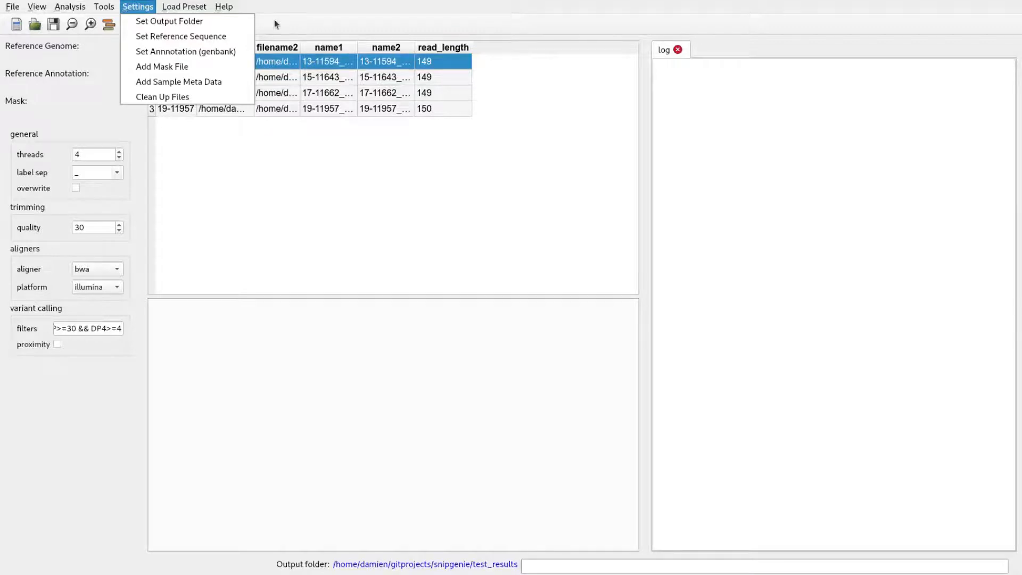
mouse_move(193, 9)
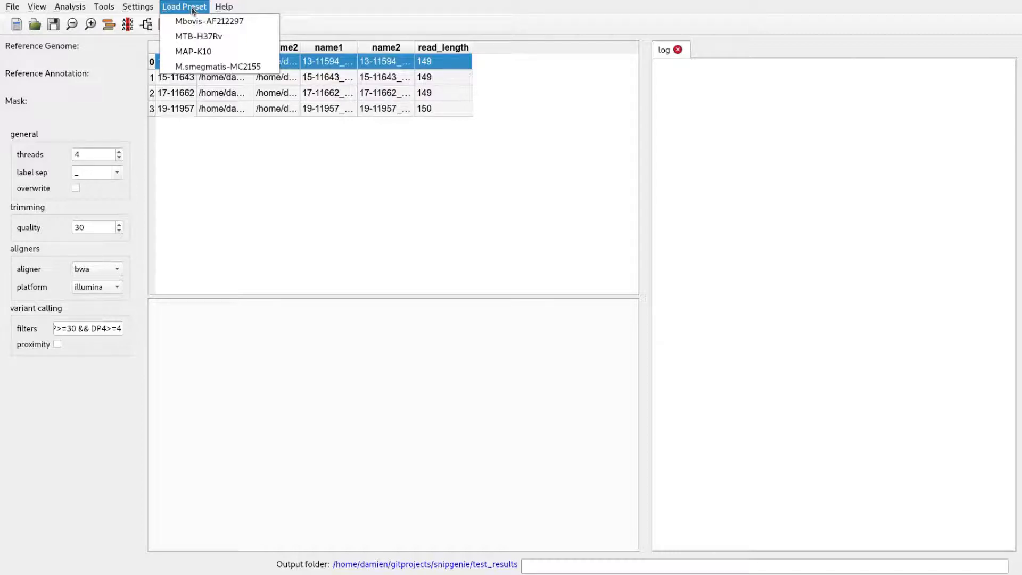
click(247, 24)
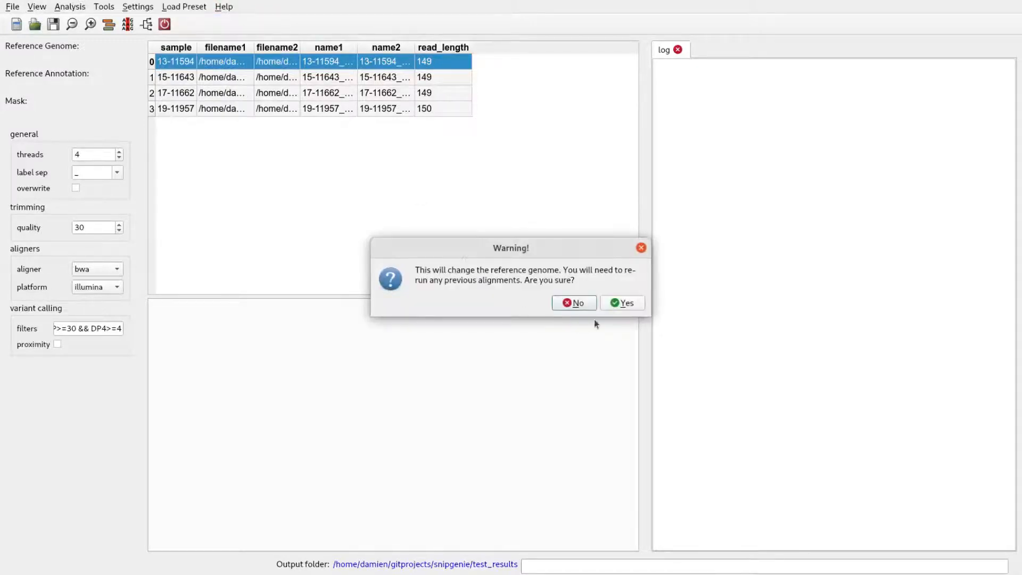
click(614, 307)
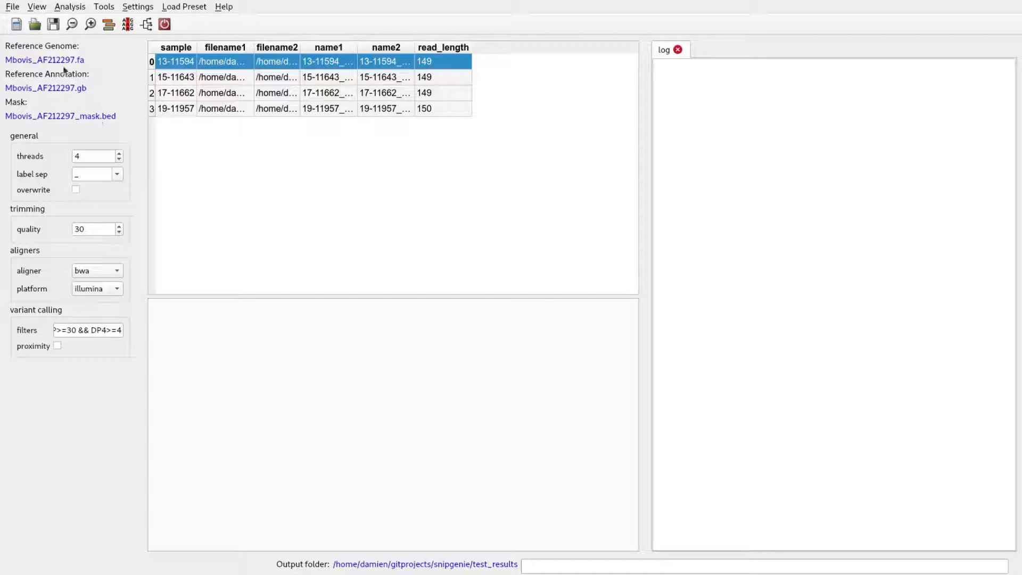
click(186, 7)
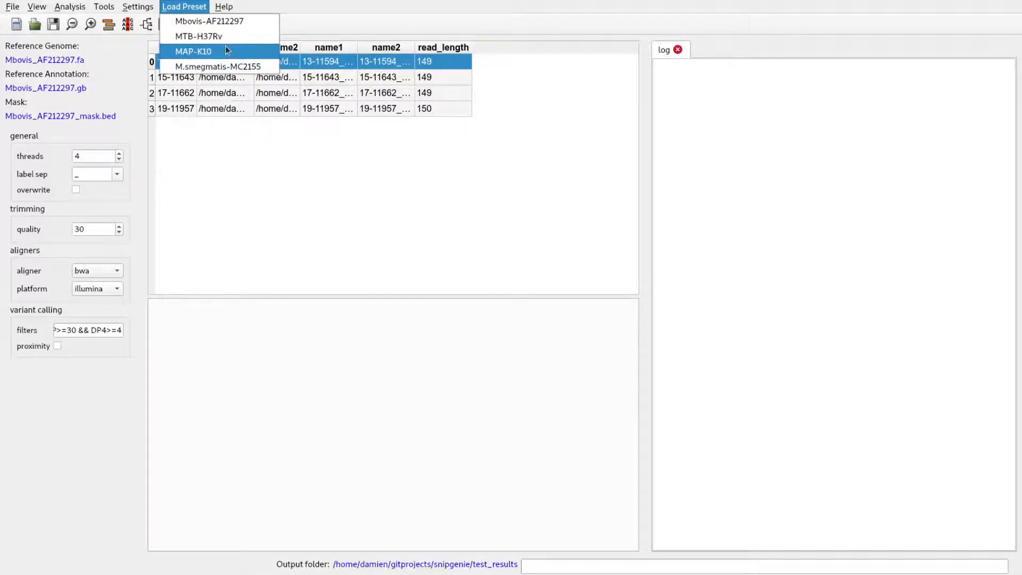
click(262, 132)
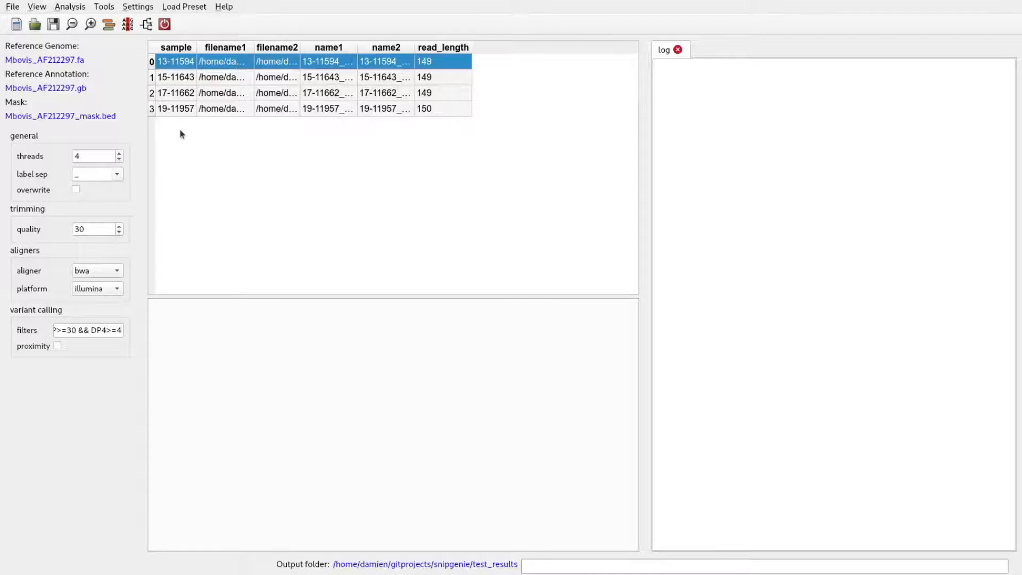
Step: Set the thread count to 14 and align the reads of the selected sample 13-11594 with the bwa aligner
scroll(96, 156, up, 5)
scroll(97, 156, up, 1)
scroll(96, 156, up, 2)
click(122, 273)
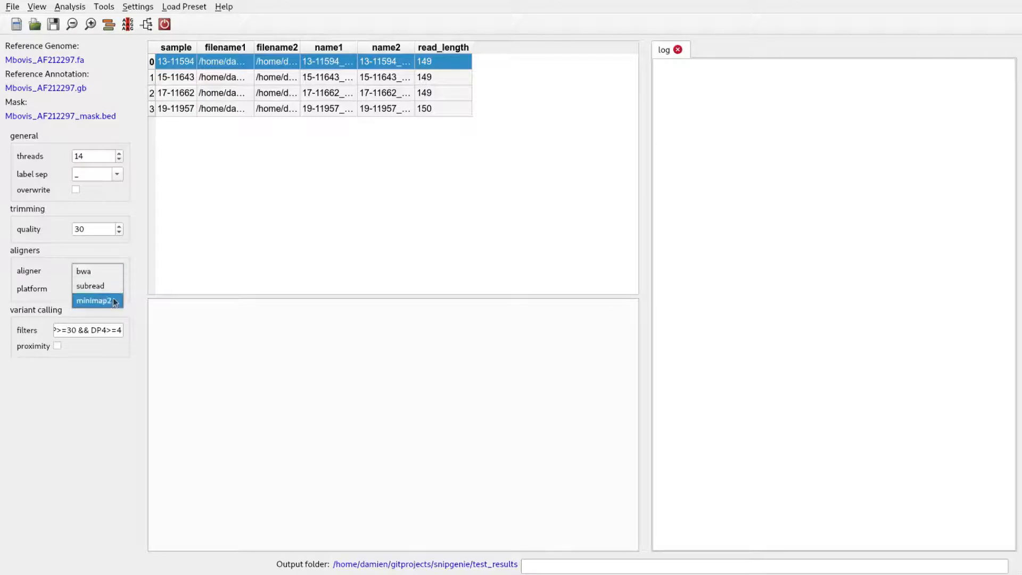
click(113, 271)
click(112, 289)
click(110, 251)
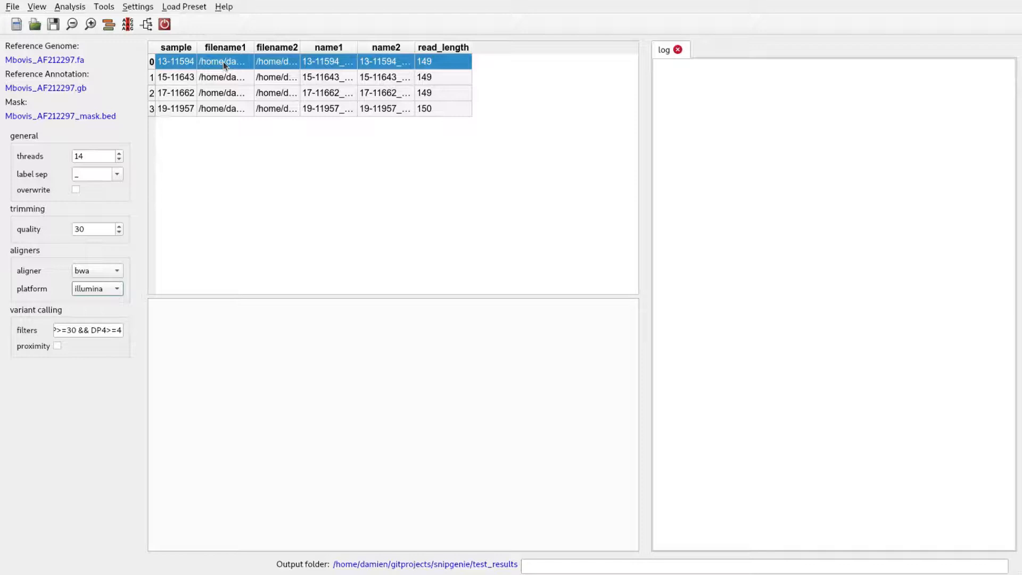
click(107, 28)
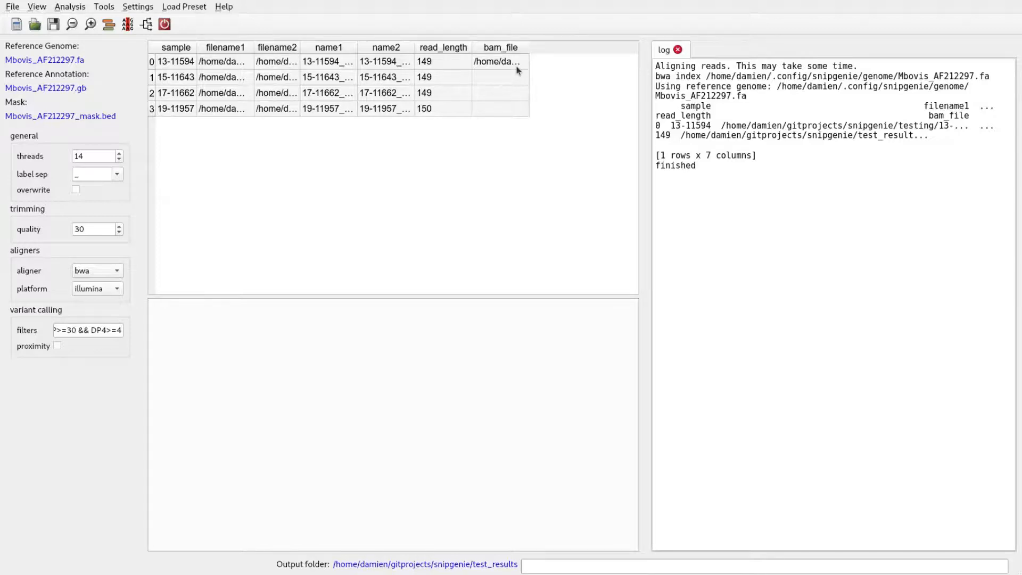
Step: Enable the overwrite option and widen the bam_file column of the sample table
click(76, 190)
drag(529, 49, 610, 51)
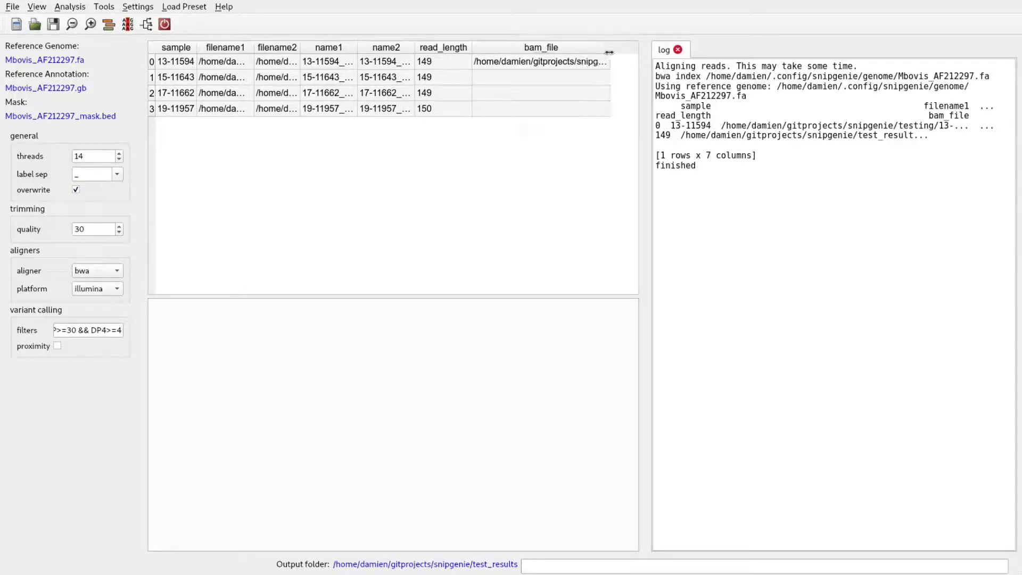
Step: Show the read alignments of sample 13-11594 and examine them zoomed out around the middle of the genome
click(328, 62)
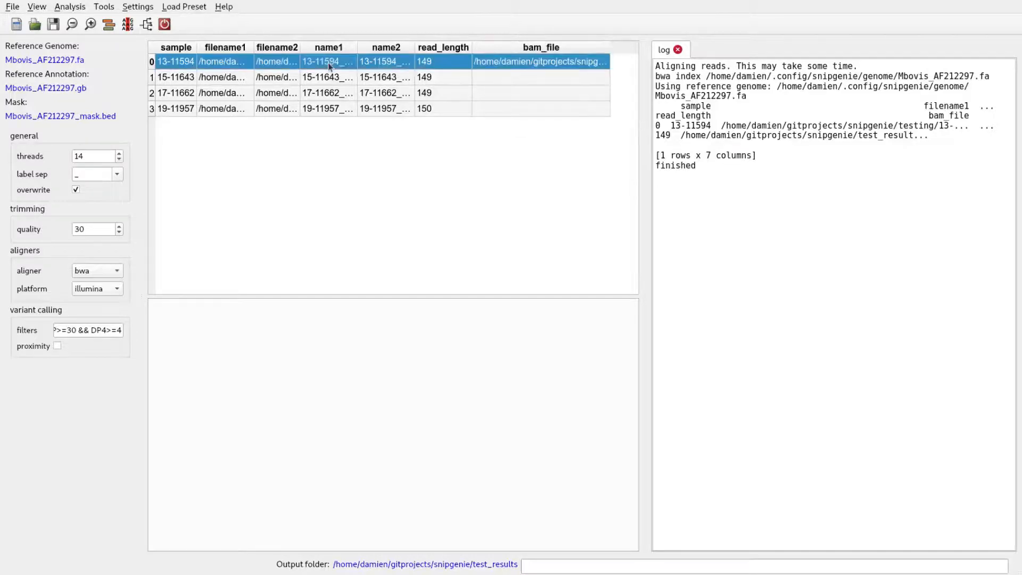
right_click(328, 62)
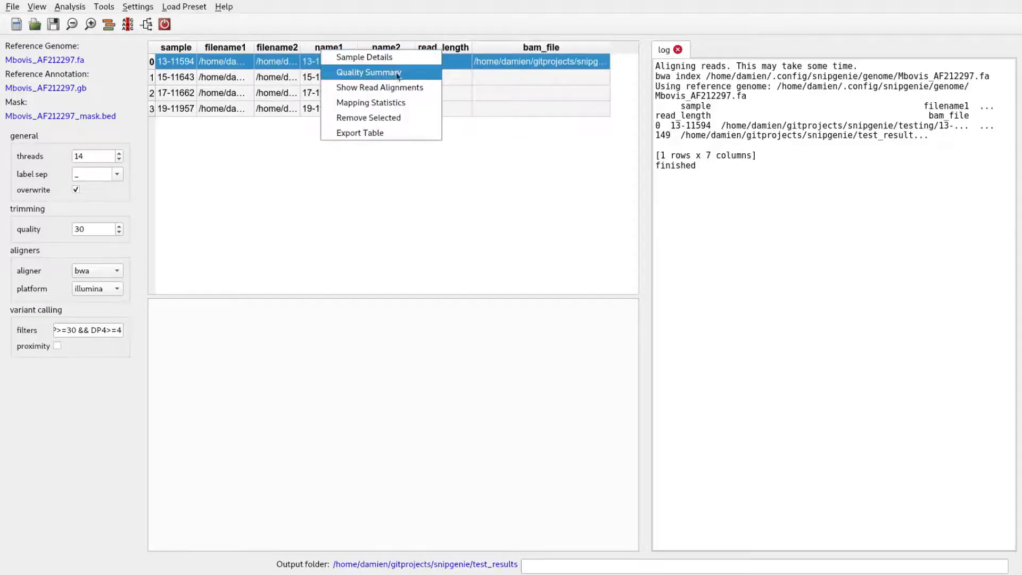
click(425, 91)
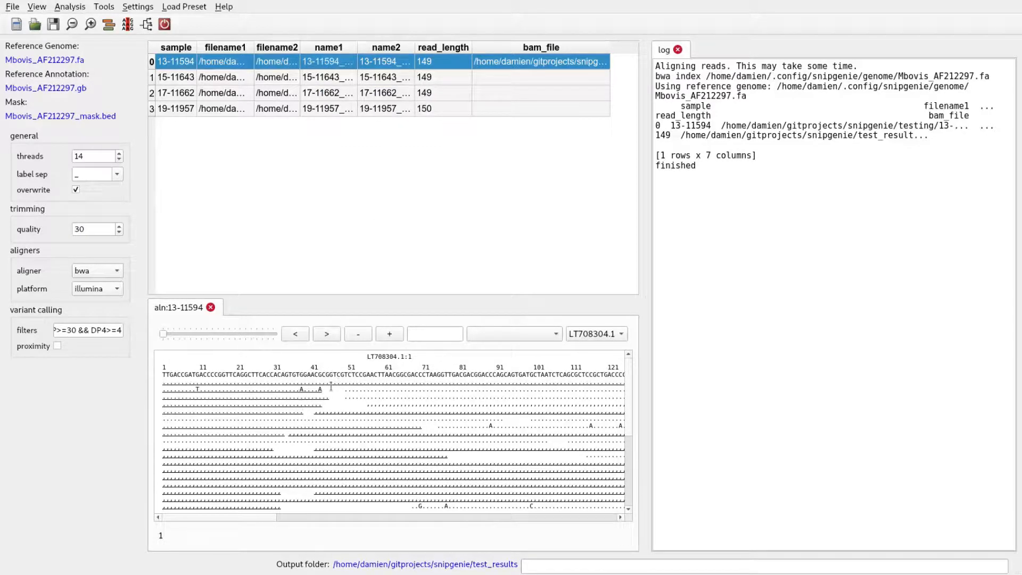
click(364, 340)
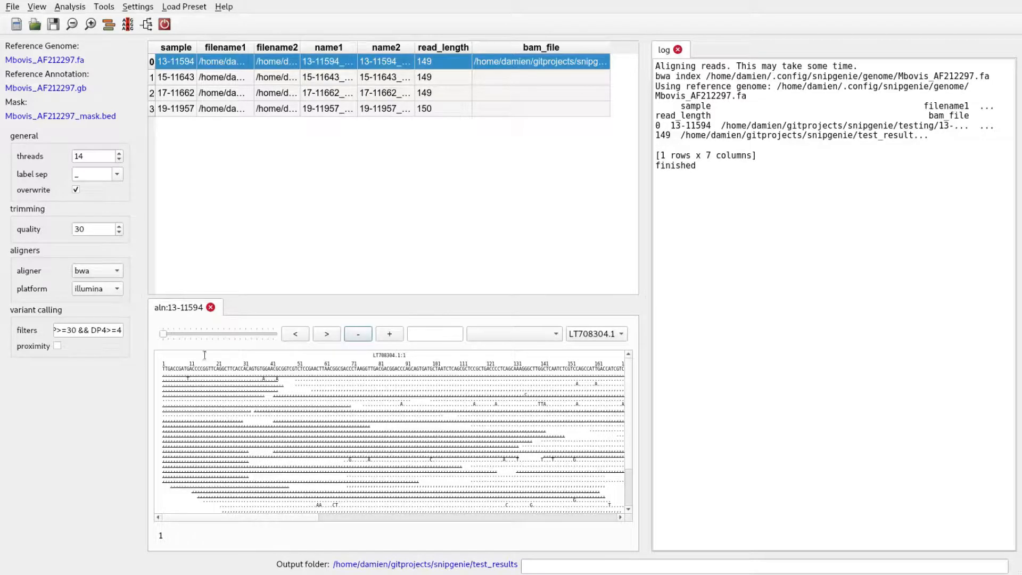
click(164, 335)
drag(164, 336, 219, 340)
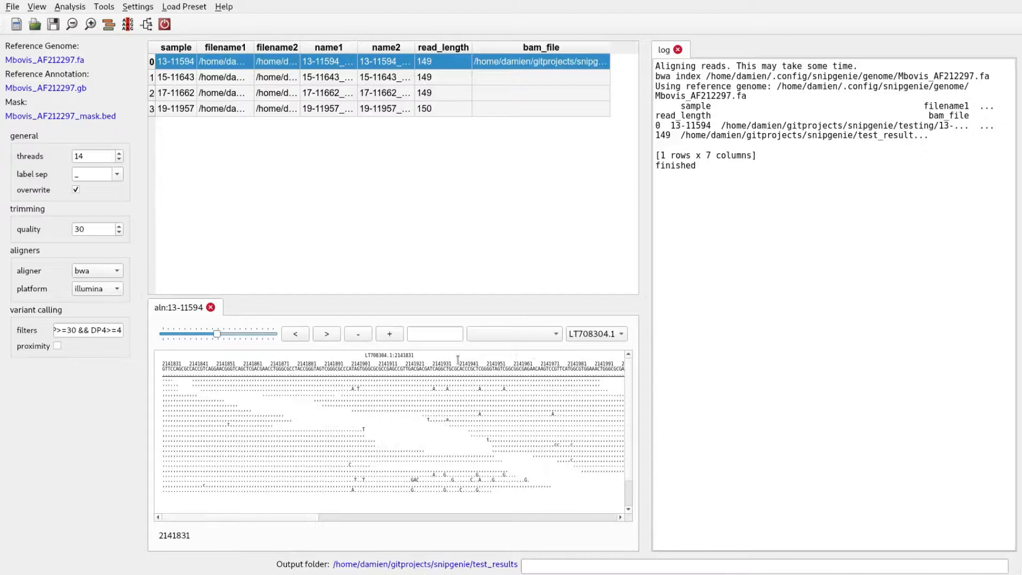
Step: Examine the read alignment at the recF gene, and close the alignment view
click(537, 336)
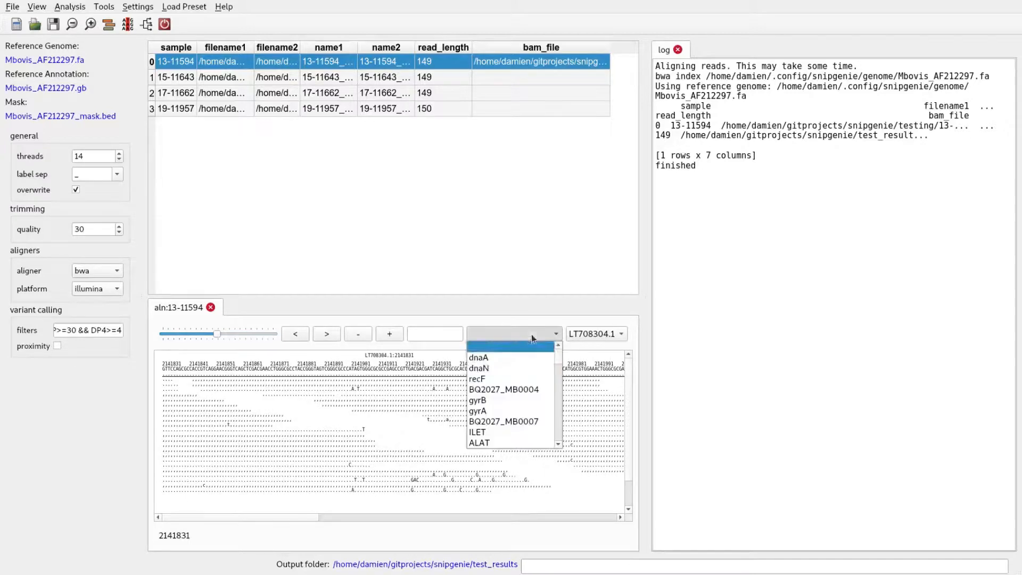
click(514, 379)
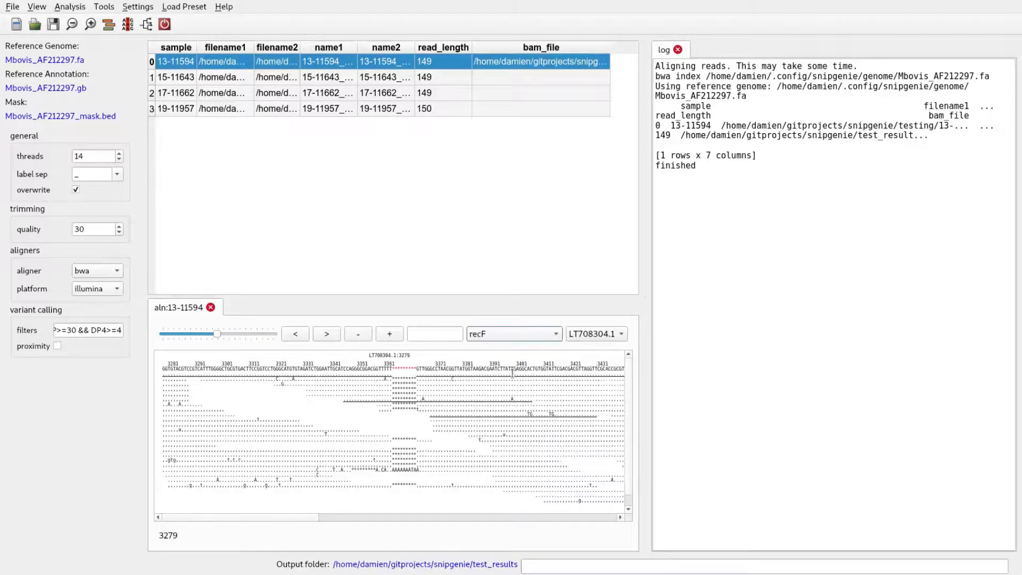
click(211, 308)
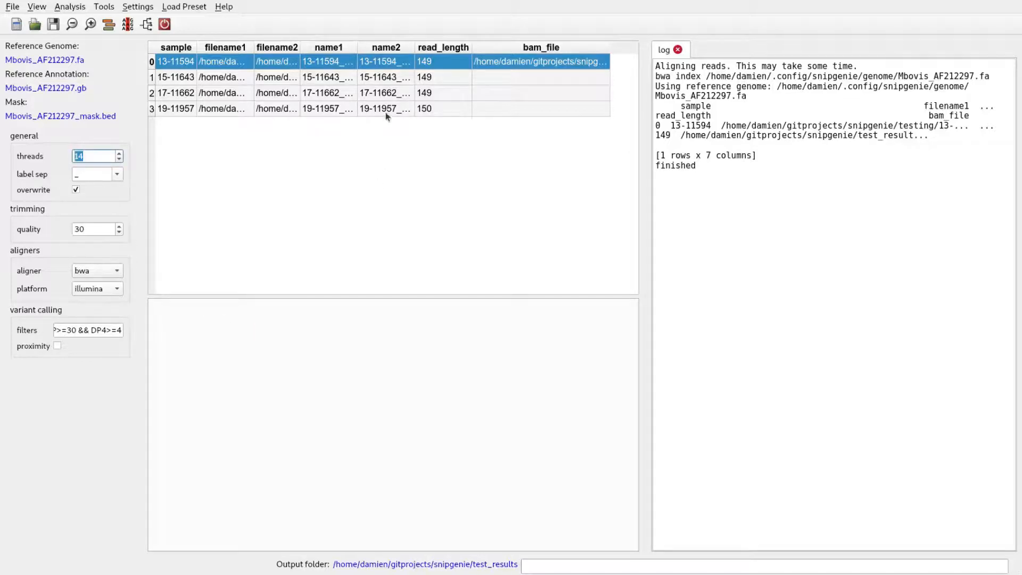
Step: Display the mapping statistics for sample 13-11594 and clear the row selection
right_click(414, 63)
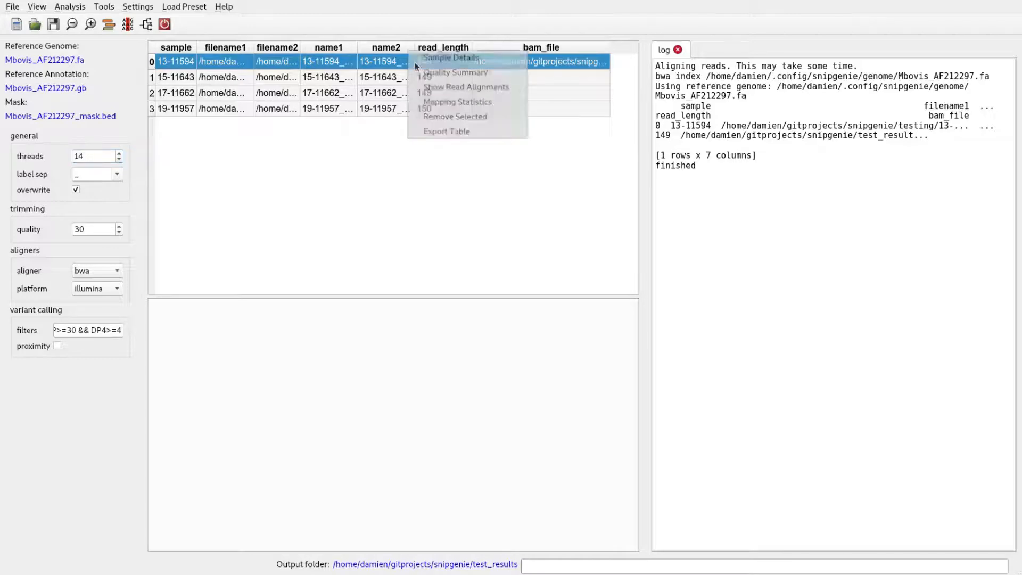
click(440, 105)
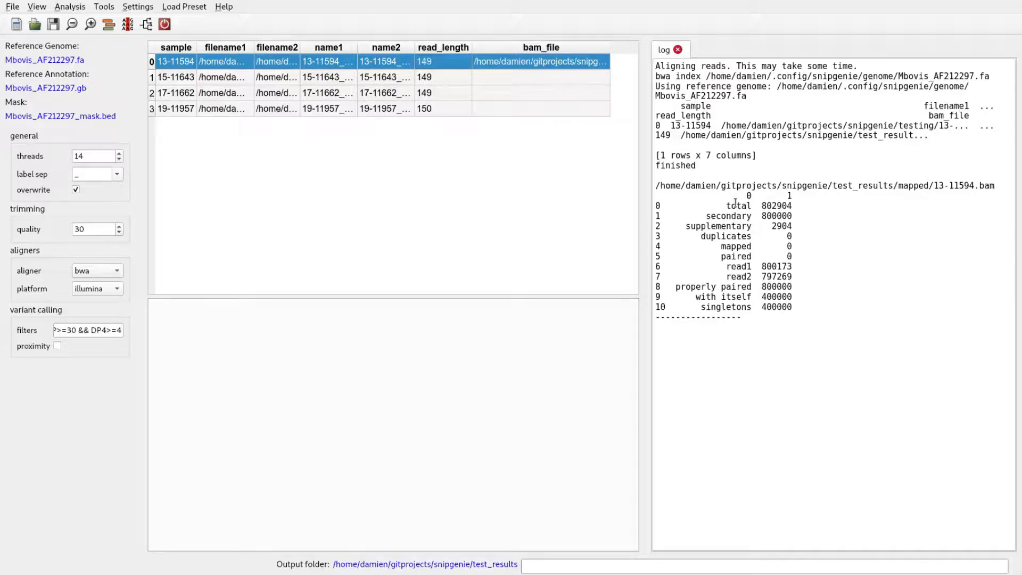
click(323, 123)
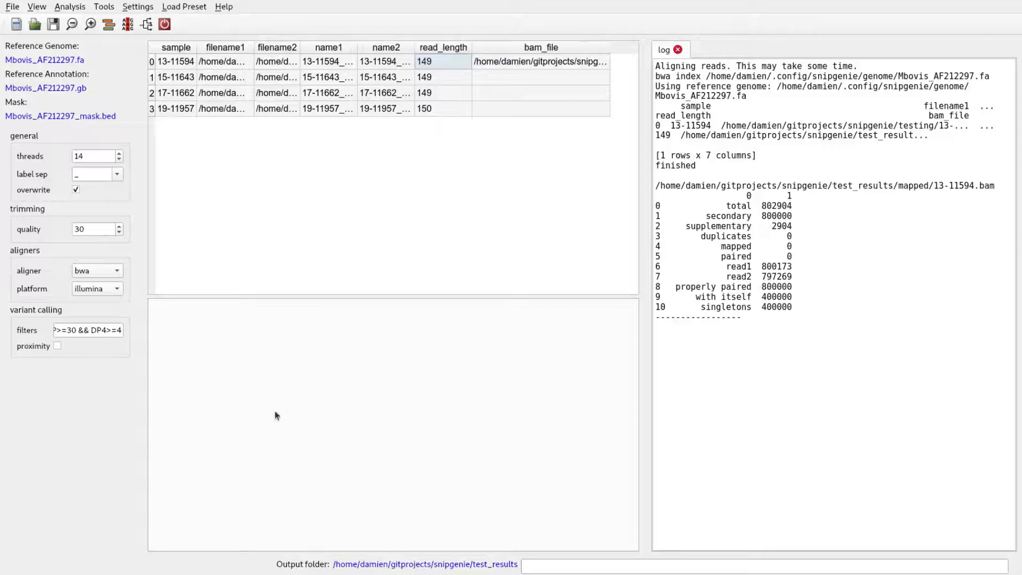
Step: Switch to the file manager, inspect the 13-11594.bam file in the mapped folder of test_results, and return to SNiPgenie
key(alt+Tab)
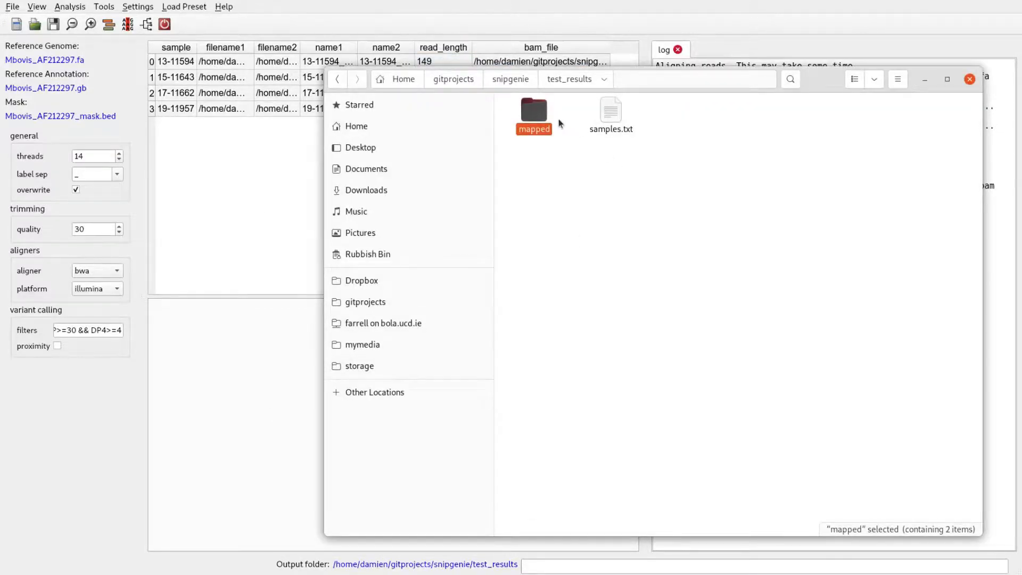
double_click(535, 112)
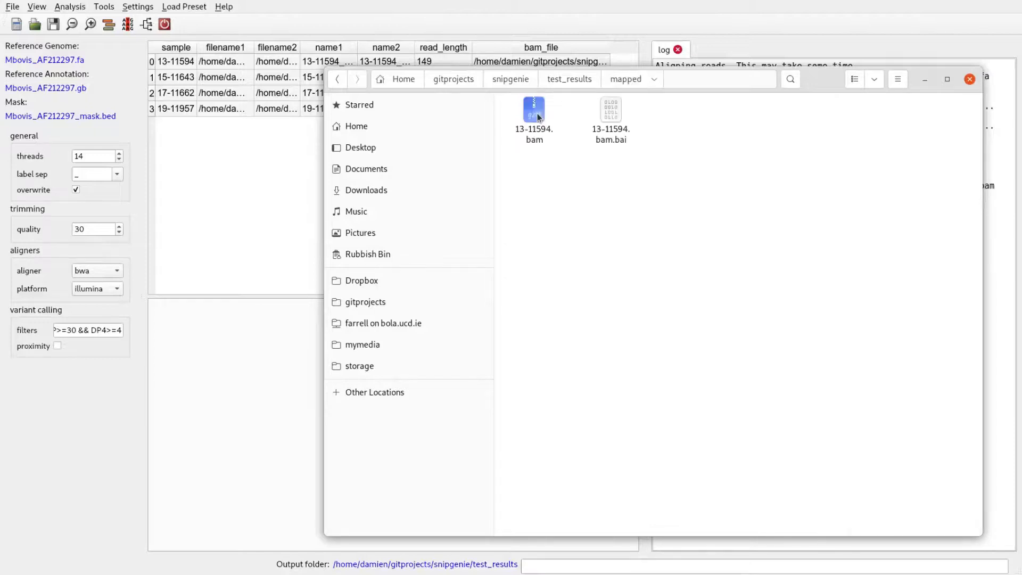
click(527, 131)
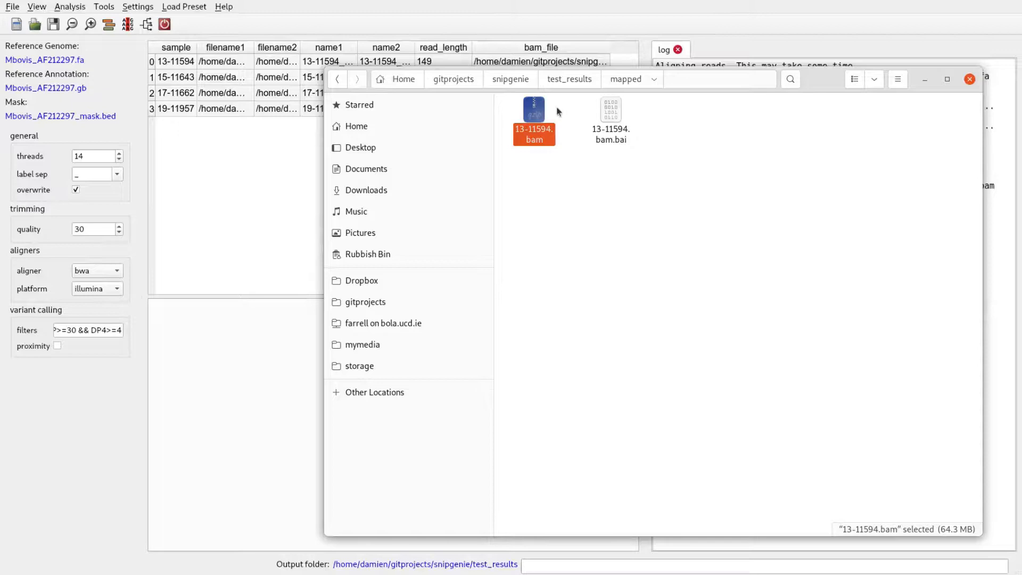
click(572, 82)
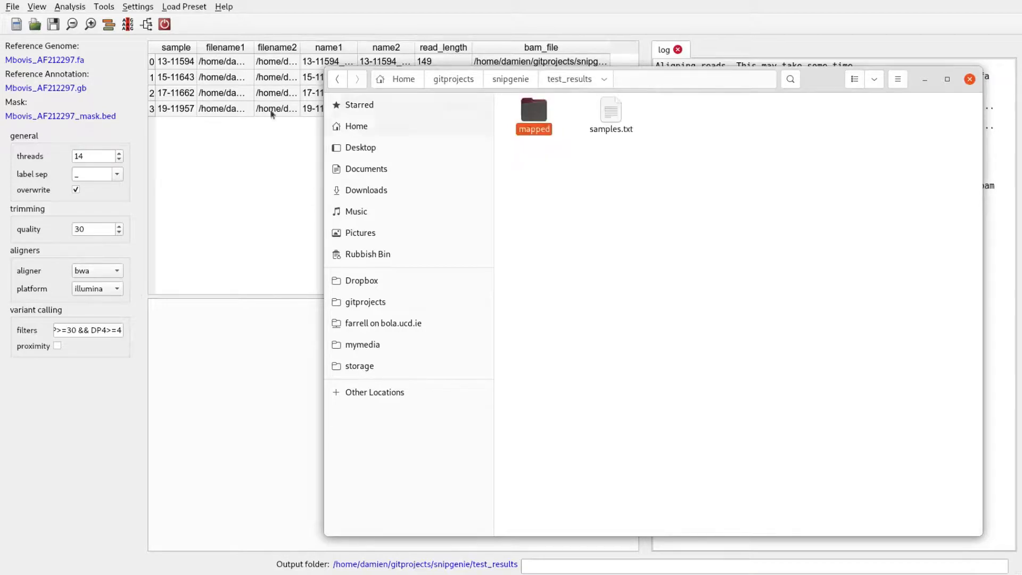
click(271, 132)
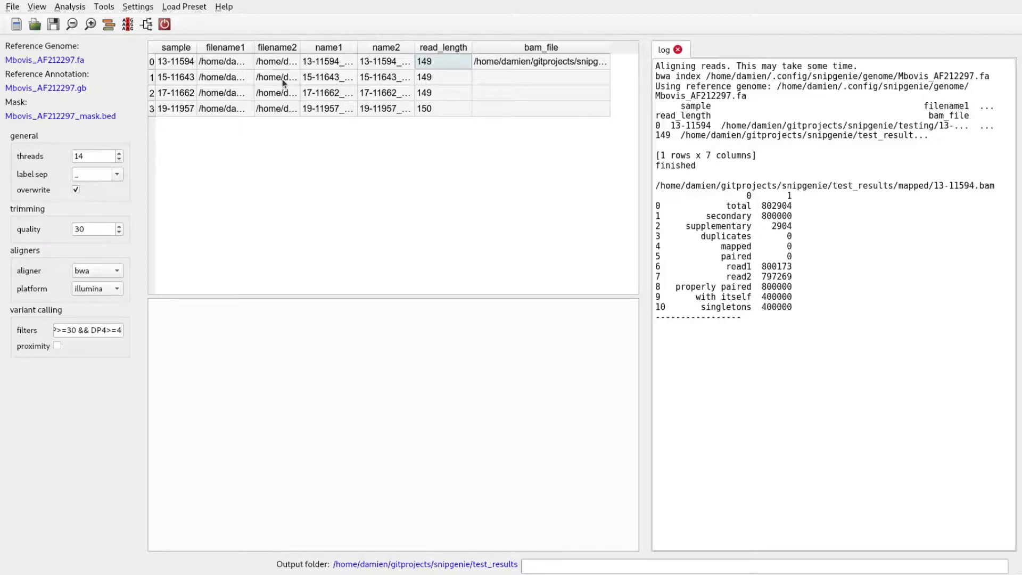
Step: Align the reads of the three remaining samples, 15-11643, 17-11662 and 19-11957
drag(273, 76, 273, 109)
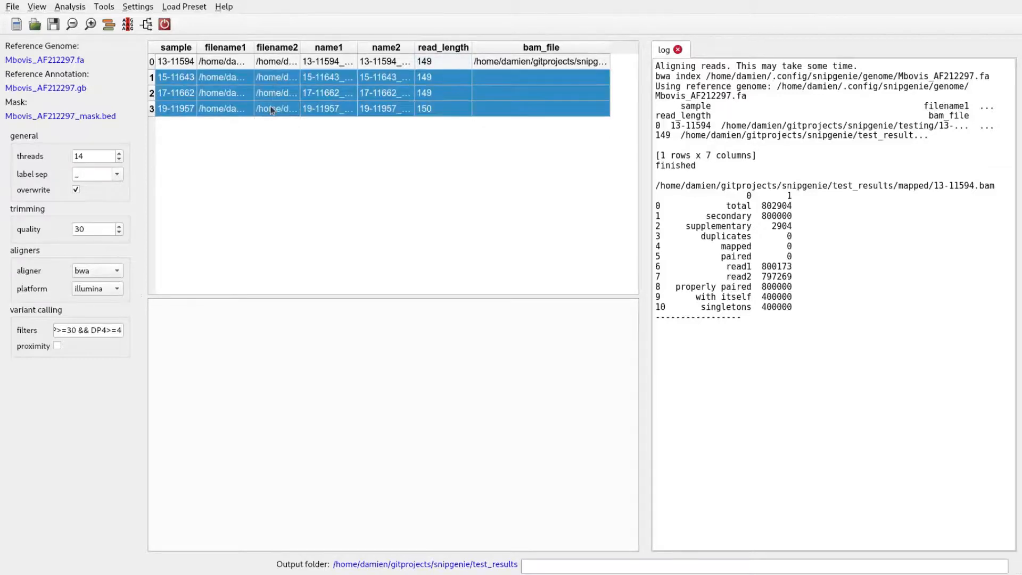
click(109, 25)
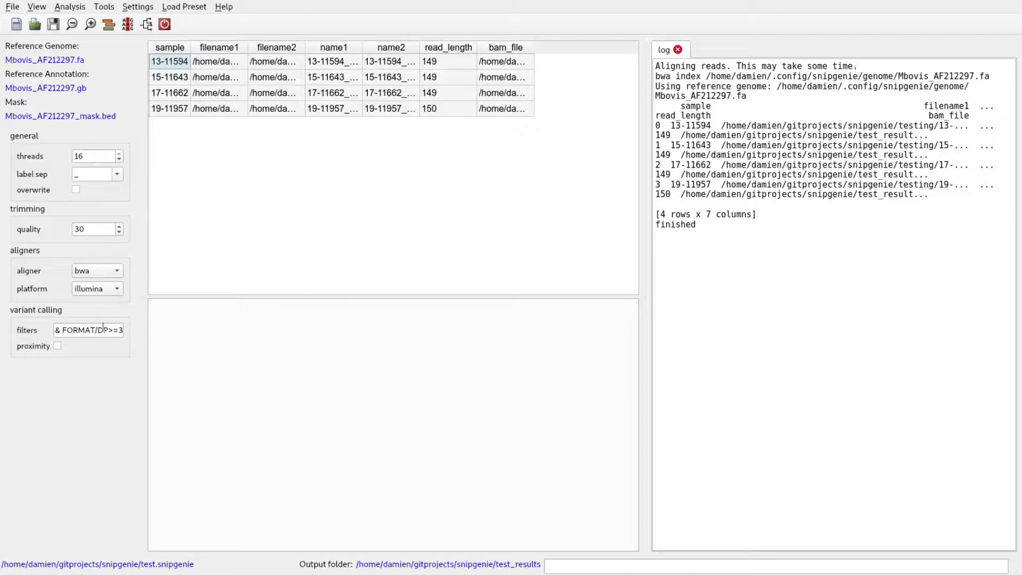
Step: Review the variant calling filters from the start of the expression and call variants for the aligned samples
drag(92, 330, 34, 340)
click(67, 331)
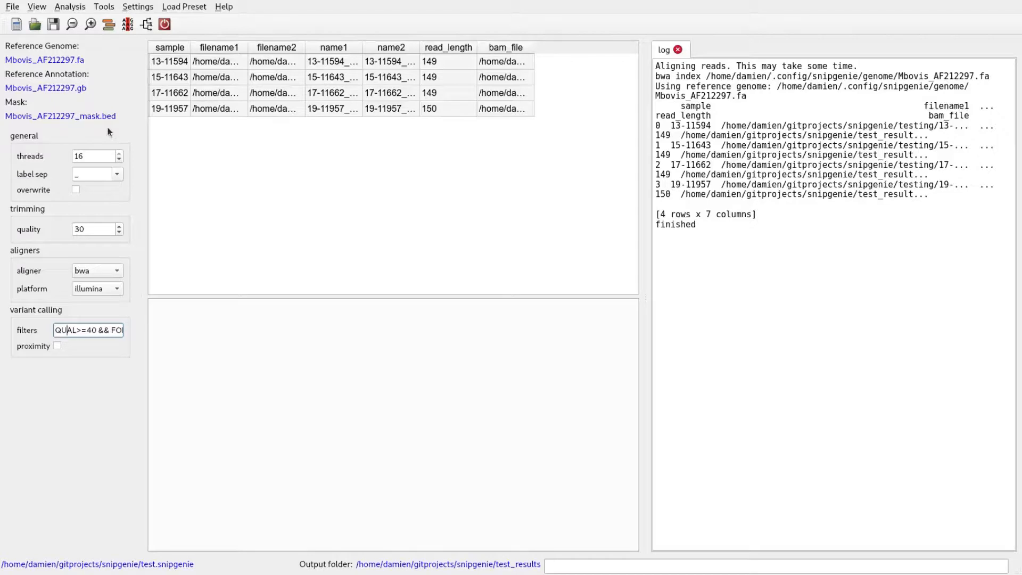
click(126, 27)
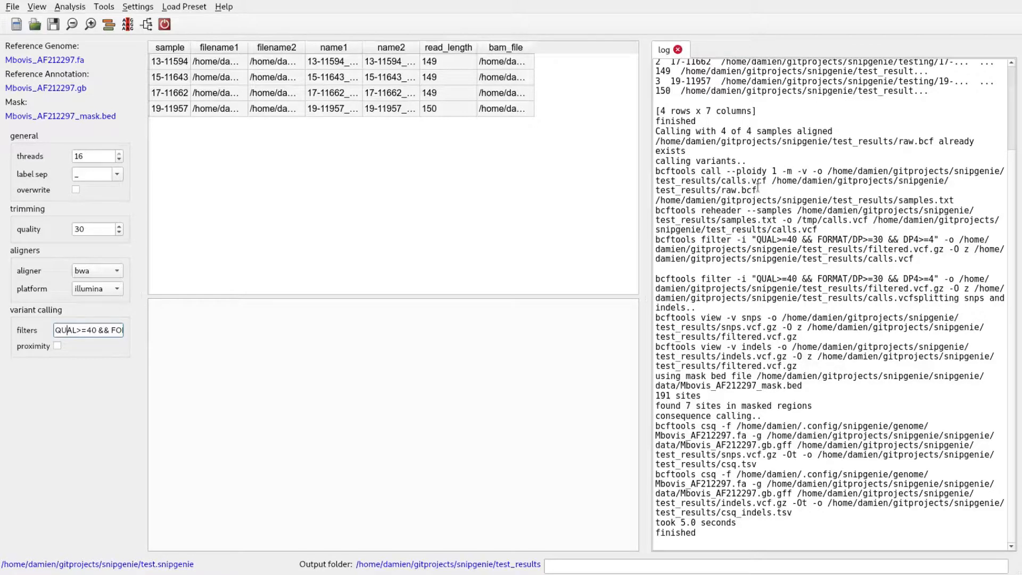
Step: Examine the raw.bcf entry in the log, and switch to the file manager to view the variant calling files in test_results
drag(688, 151, 908, 148)
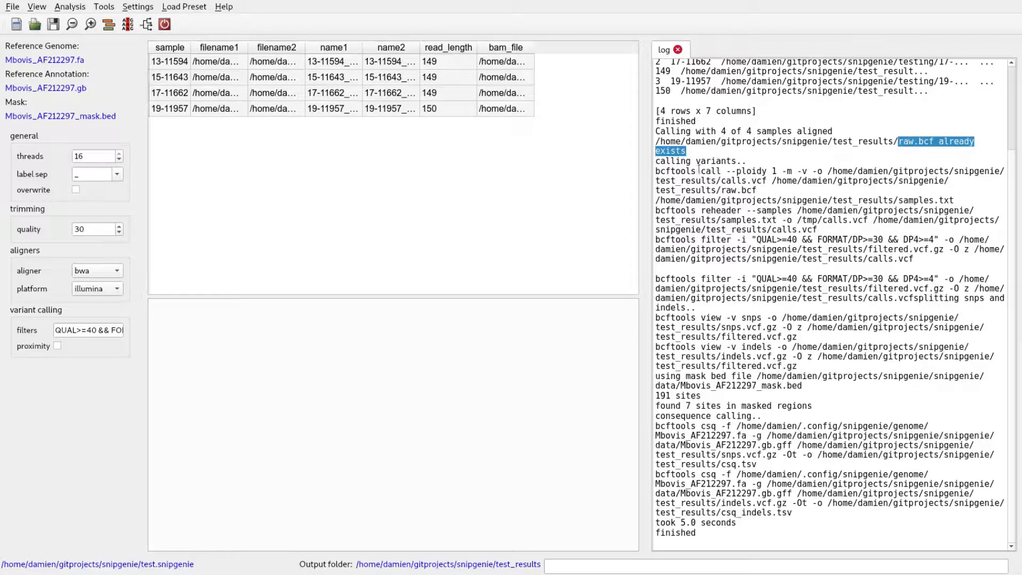
click(713, 153)
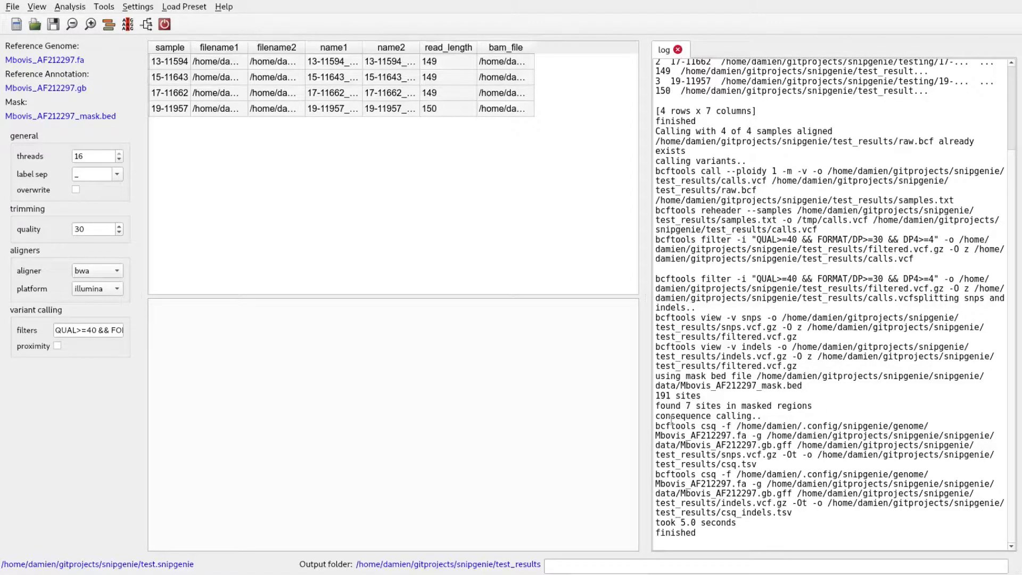
key(alt+Tab)
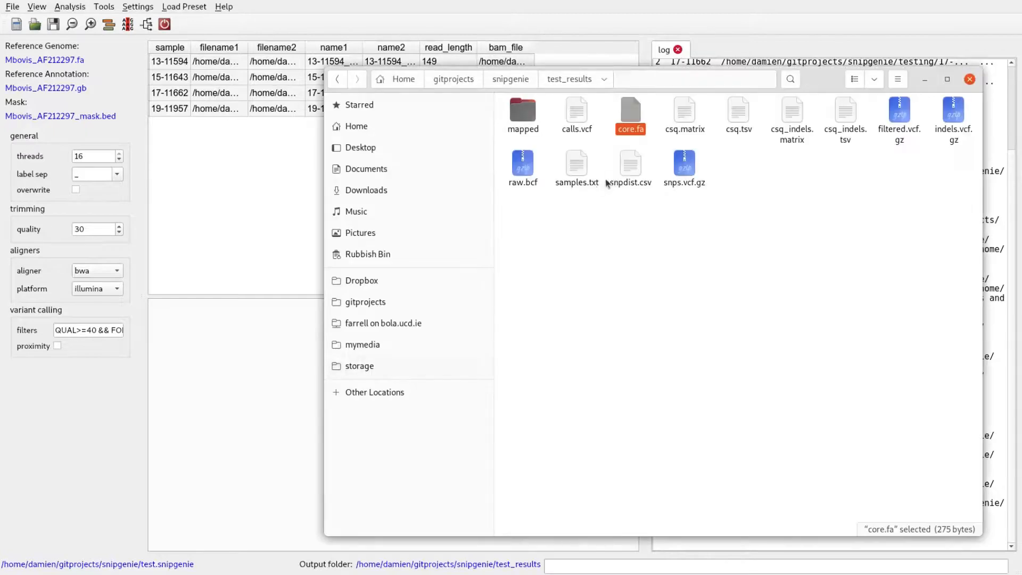
click(748, 178)
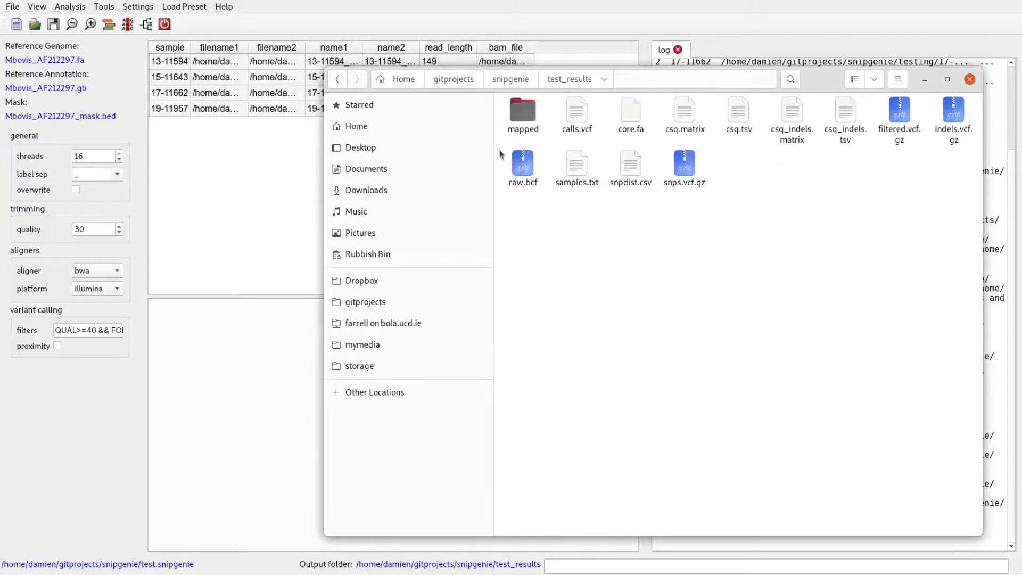
Step: Return to SNiPgenie and create the SNP alignment from the called variants
click(78, 8)
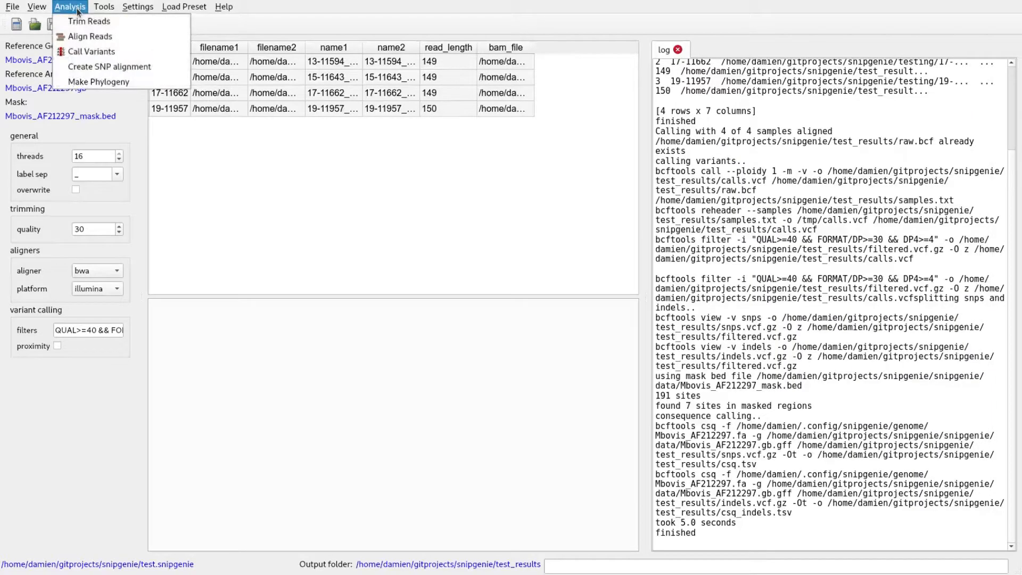
click(127, 66)
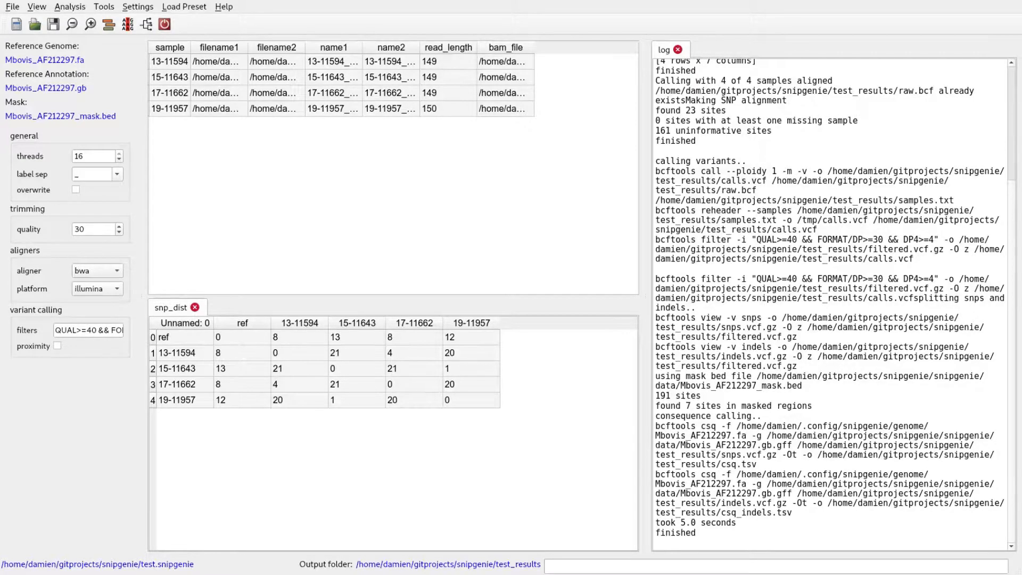
Step: Open core.fa from the test_results folder in Pluma, examine the aligned SNP sequences, close the file and return to SNiPgenie
key(alt+Tab)
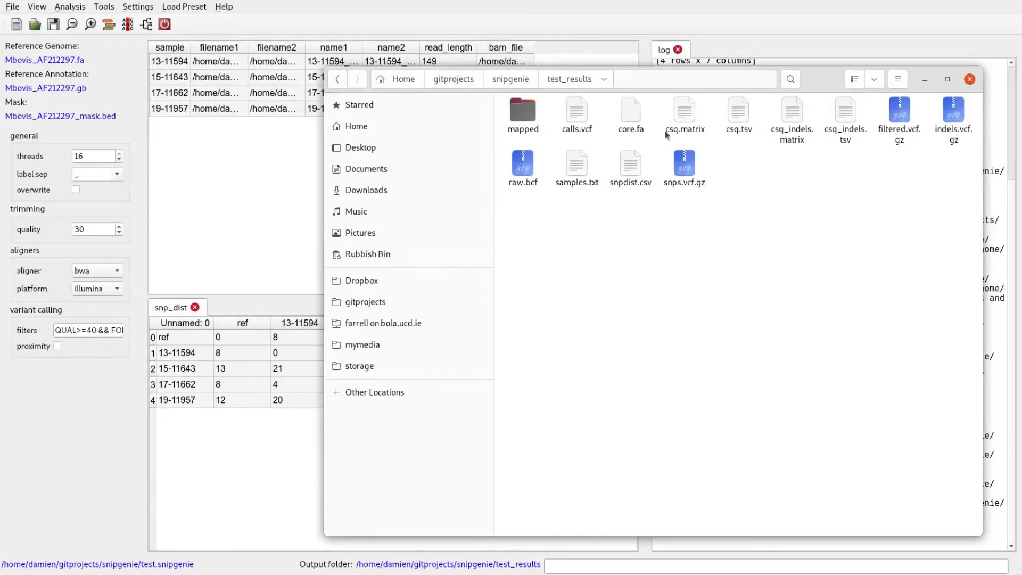
click(638, 124)
right_click(639, 124)
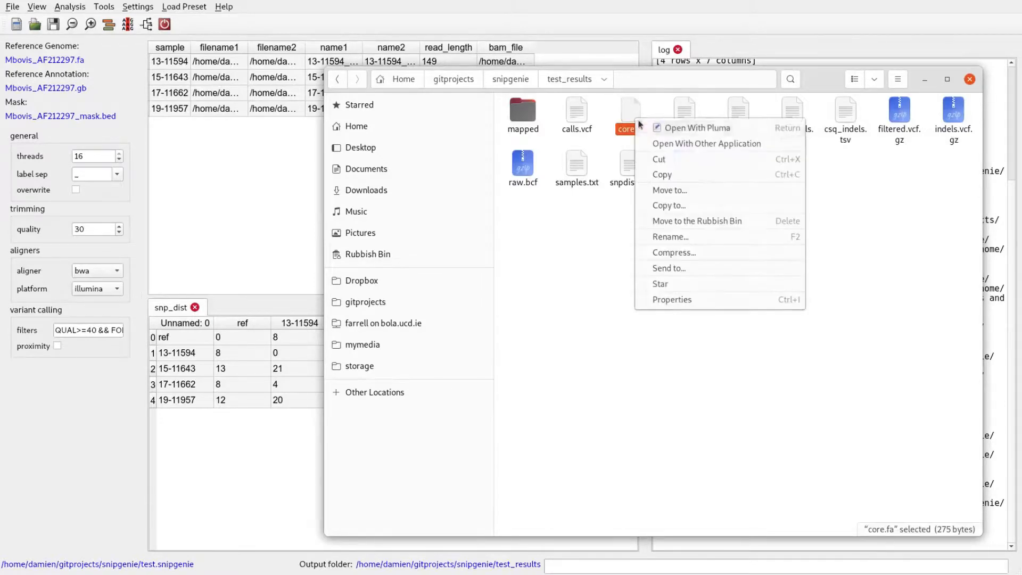
click(660, 128)
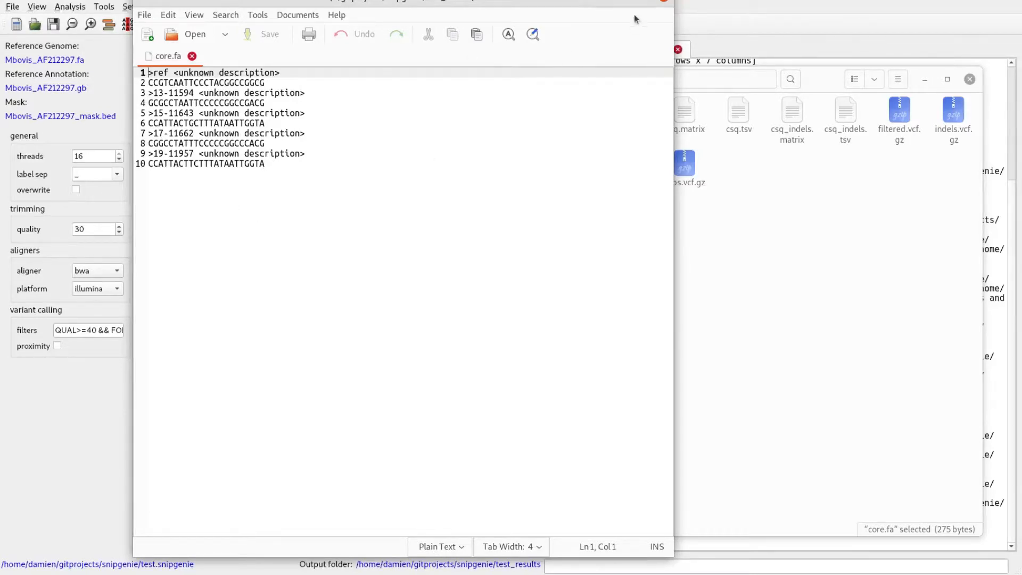
click(664, 3)
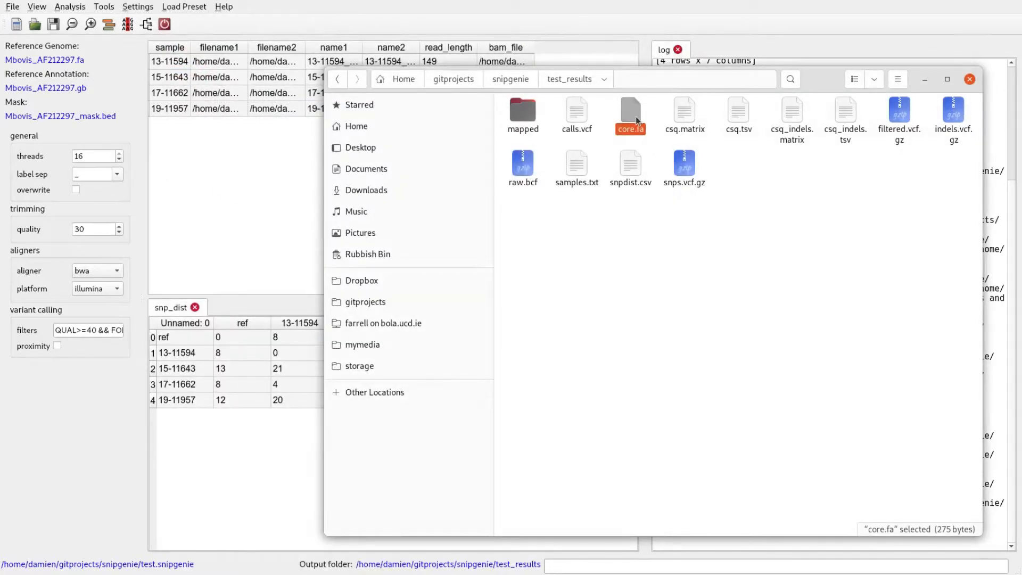
click(275, 200)
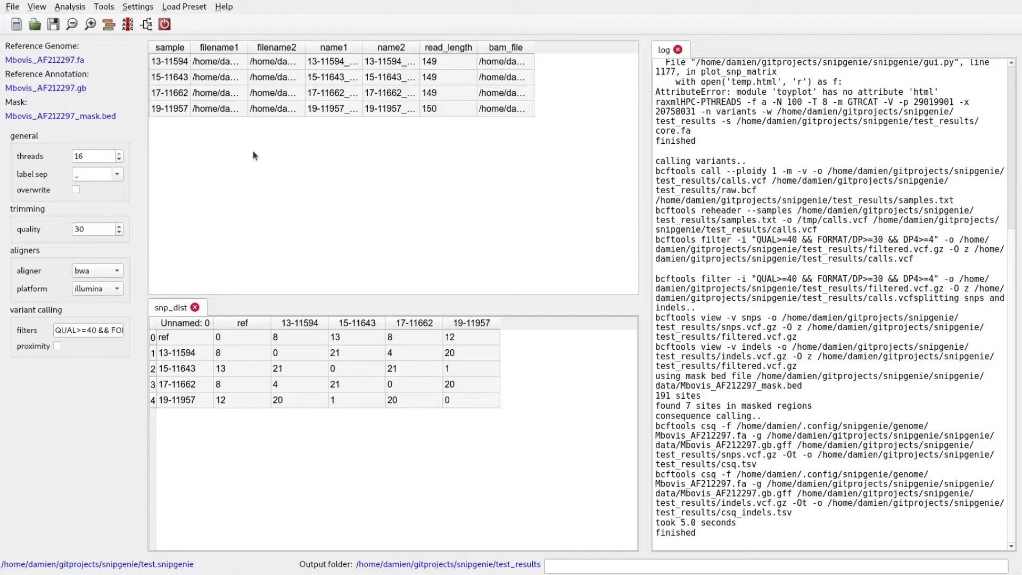
Step: Make a phylogeny of the samples from the SNP alignment
click(77, 10)
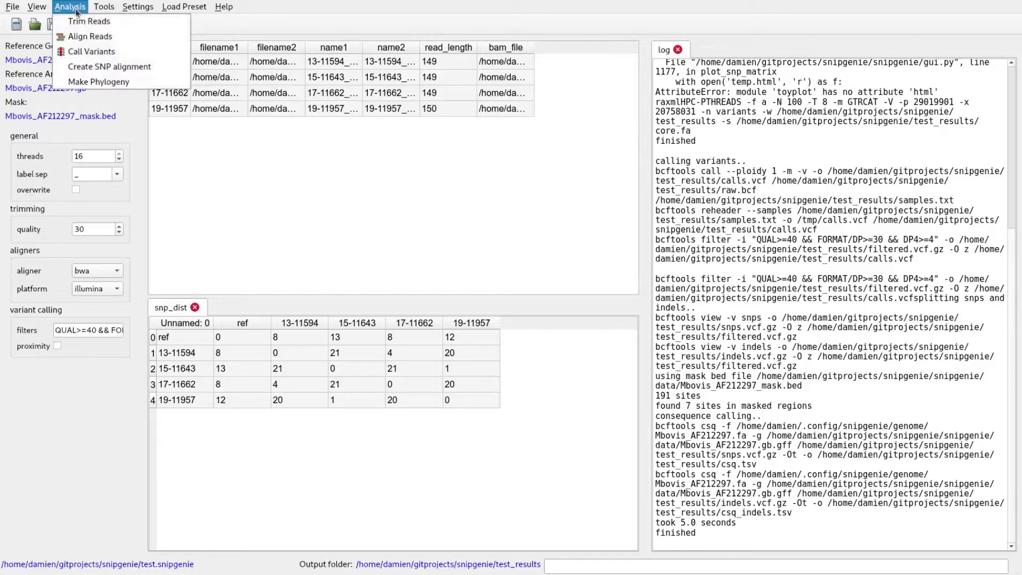
click(123, 83)
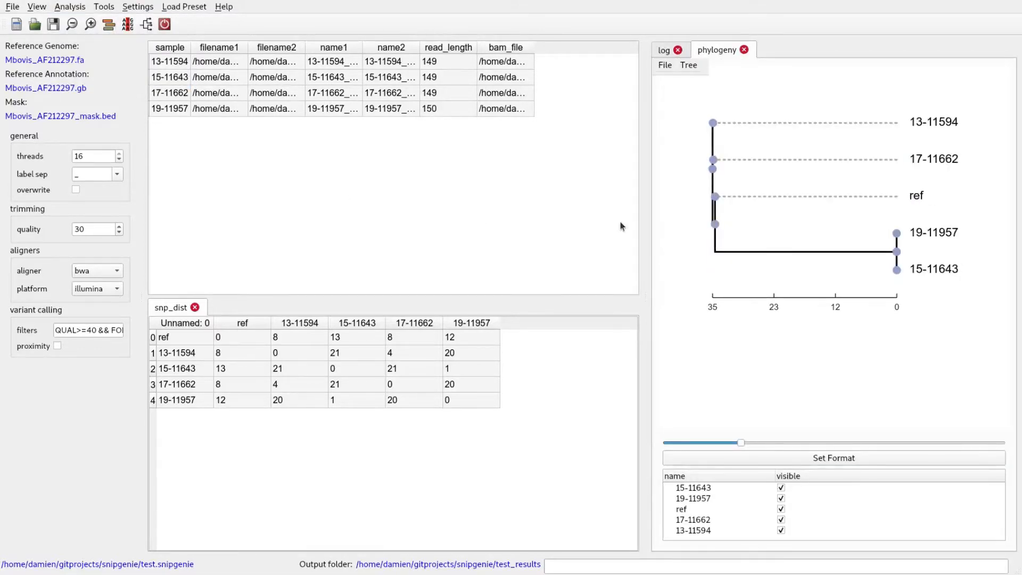